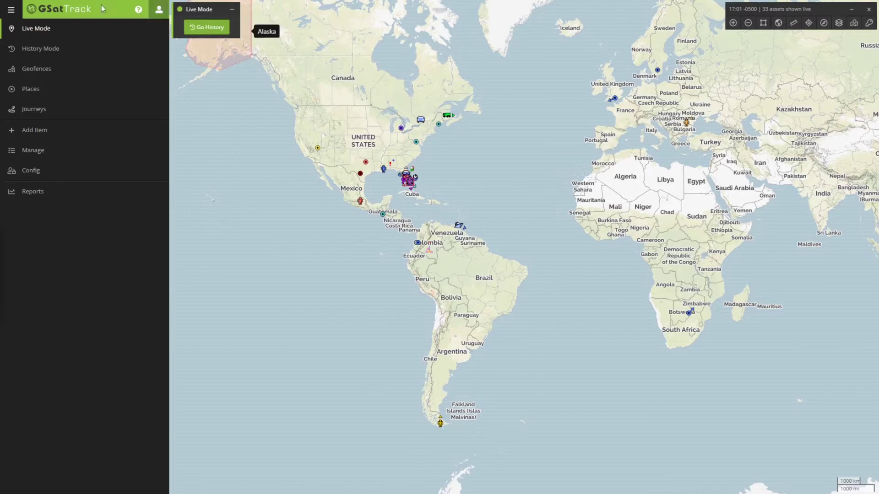
Step: Open and close the user account menu, then open the ? help menu
{"action": "left_click", "coordinate": [158, 10]}
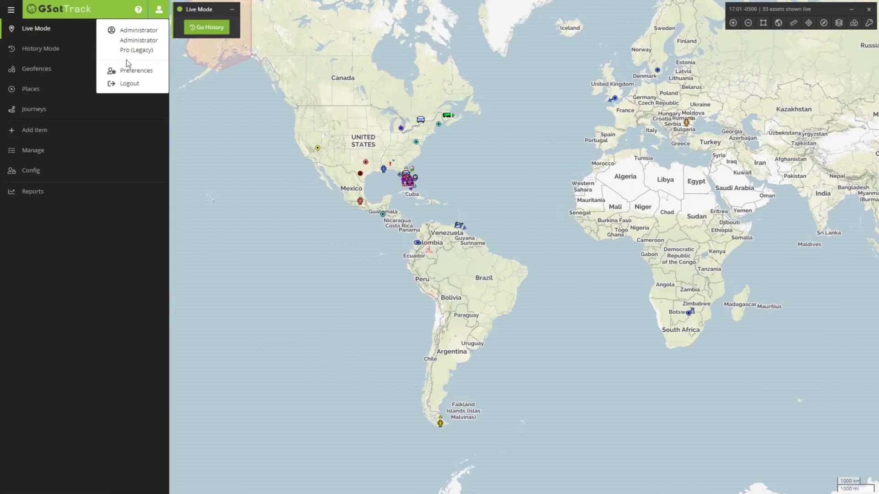
{"action": "left_click", "coordinate": [111, 16]}
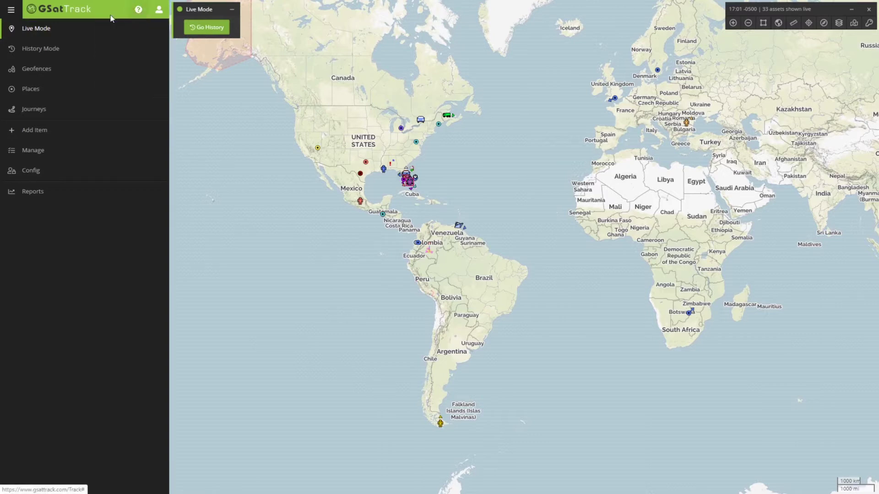
{"action": "left_click", "coordinate": [136, 12]}
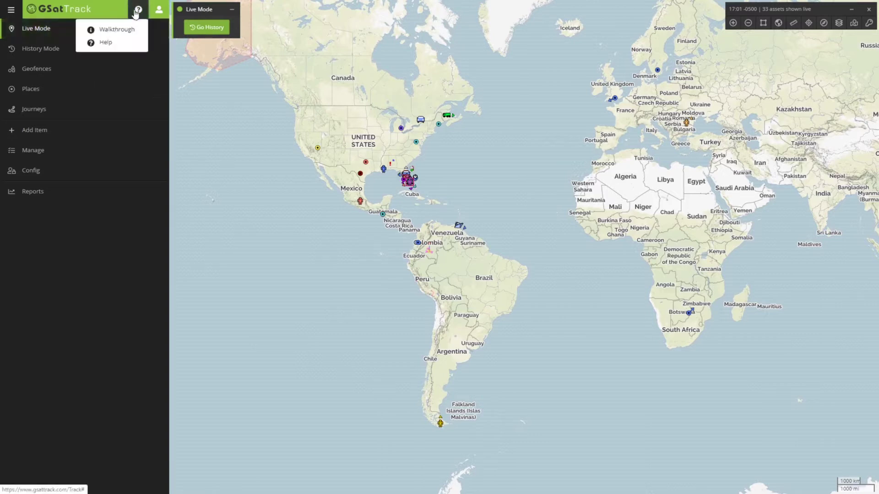
Step: Start the Walkthrough, skip its intro, and jump through the Menu, Date Range and Watch Again steps
{"action": "left_click", "coordinate": [113, 32]}
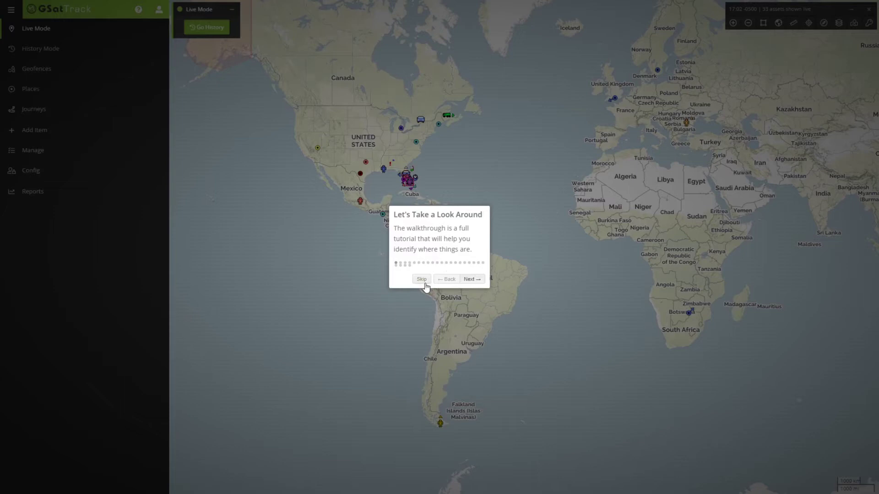
{"action": "left_click", "coordinate": [478, 279]}
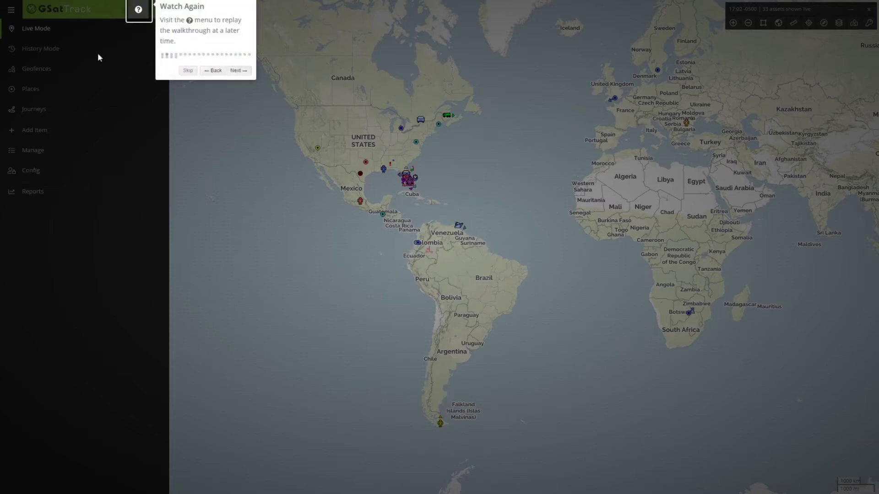
{"action": "left_click", "coordinate": [181, 56]}
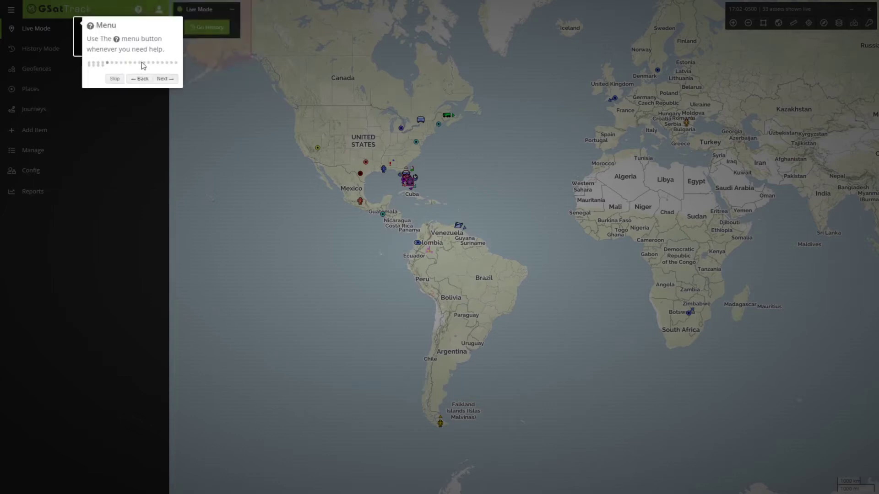
{"action": "left_click", "coordinate": [141, 67]}
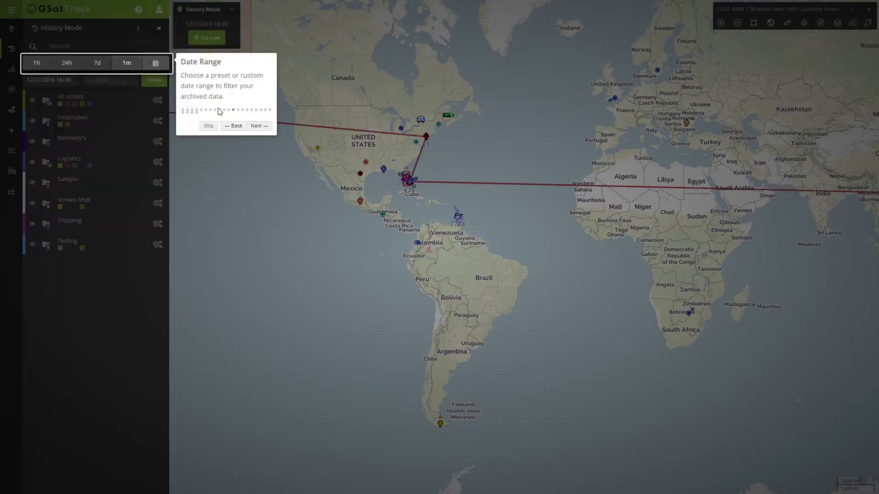
{"action": "left_click", "coordinate": [189, 110]}
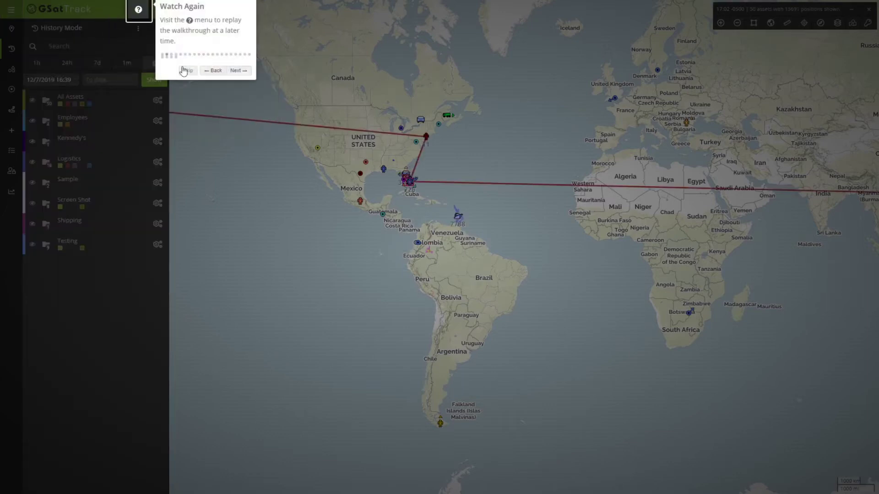
Step: Restart the tour and advance through Main Navigation and both Menu steps to Navigation
{"action": "left_click", "coordinate": [171, 55]}
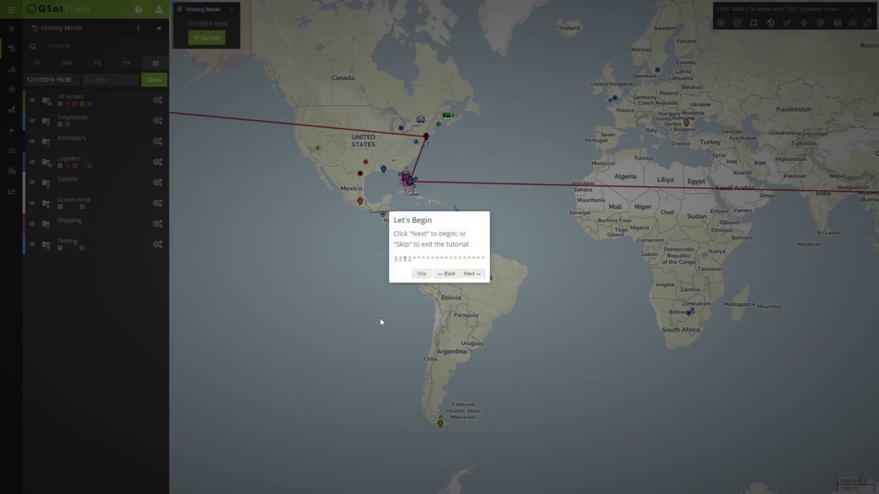
{"action": "left_click", "coordinate": [471, 274]}
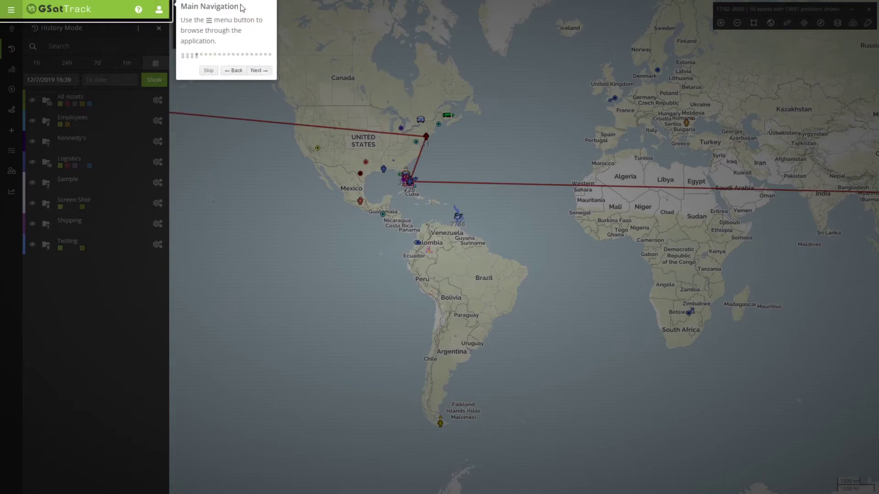
{"action": "left_click_drag", "start_coordinate": [234, 6], "coordinate": [181, 6]}
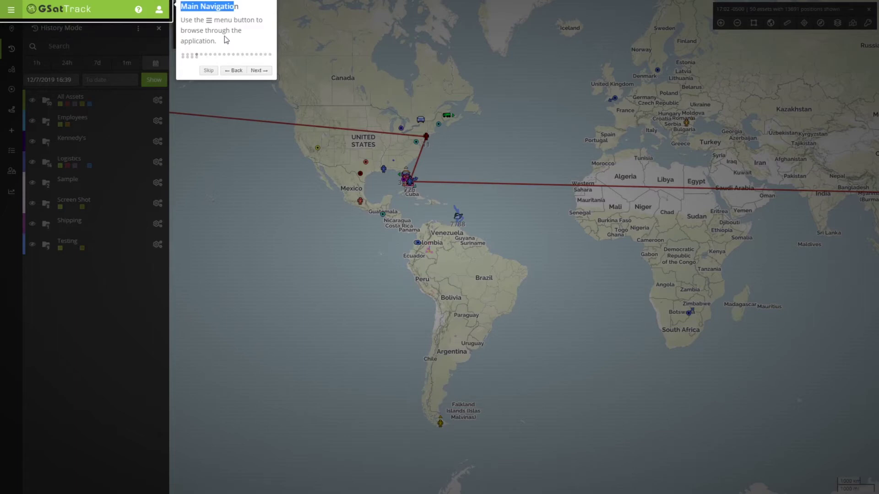
{"action": "left_click", "coordinate": [251, 12]}
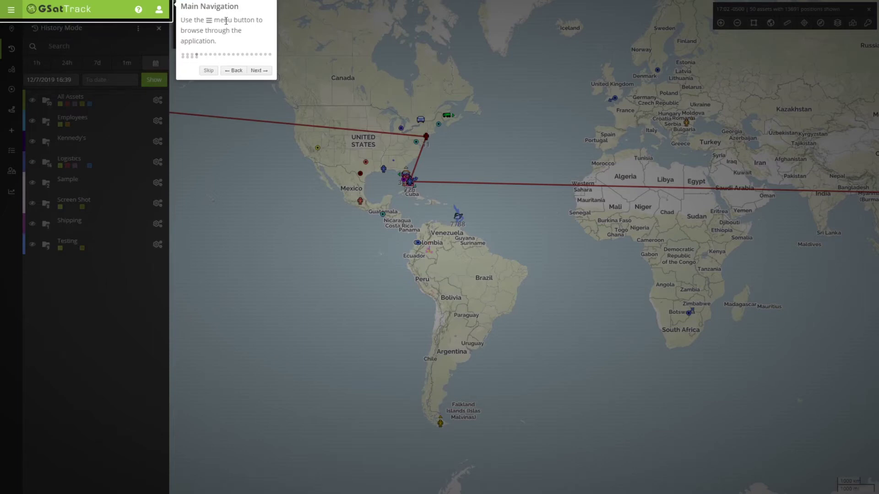
{"action": "left_click", "coordinate": [258, 71]}
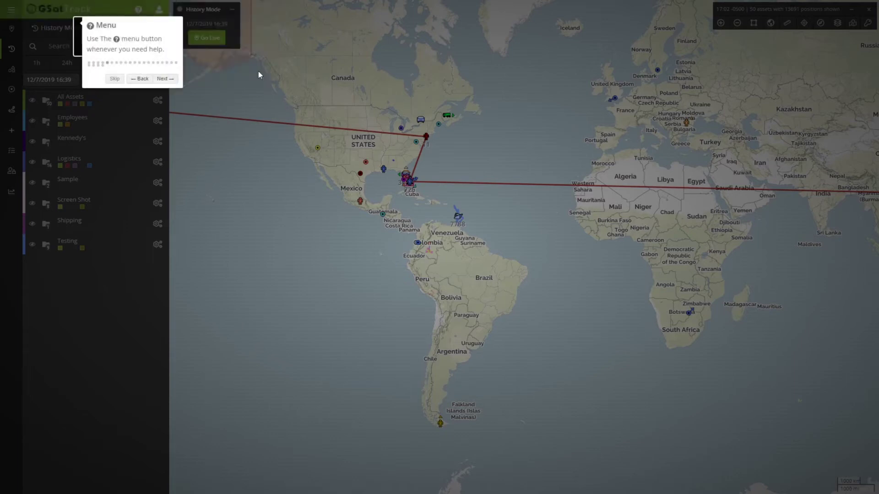
{"action": "left_click", "coordinate": [162, 79]}
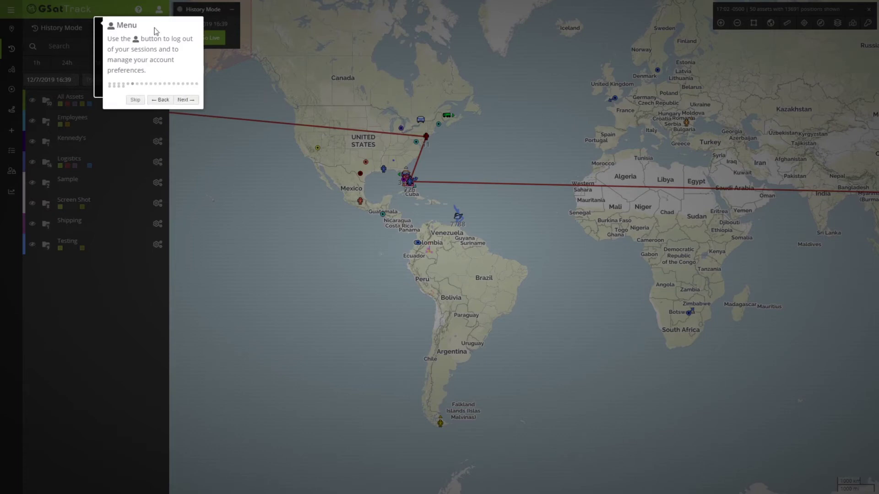
{"action": "left_click", "coordinate": [186, 100]}
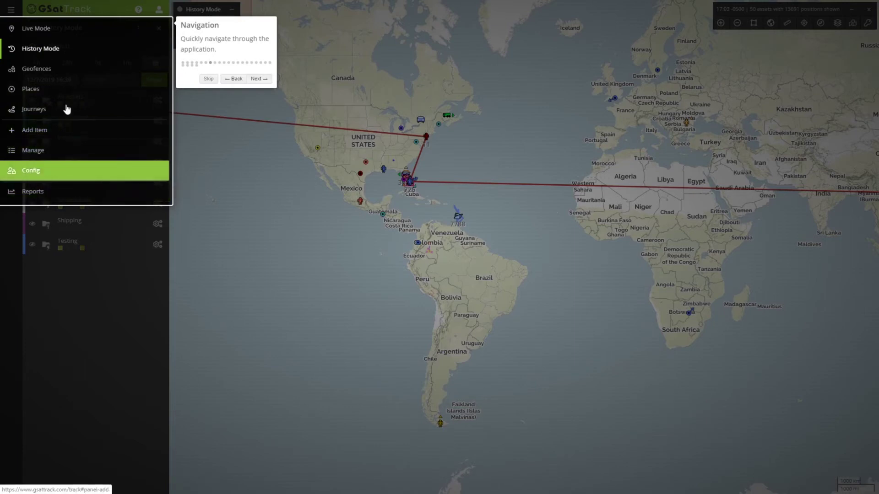
Step: Advance through Live Mode, History Mode and list panel steps, expanding All Assets, to Date Range
{"action": "left_click", "coordinate": [257, 78]}
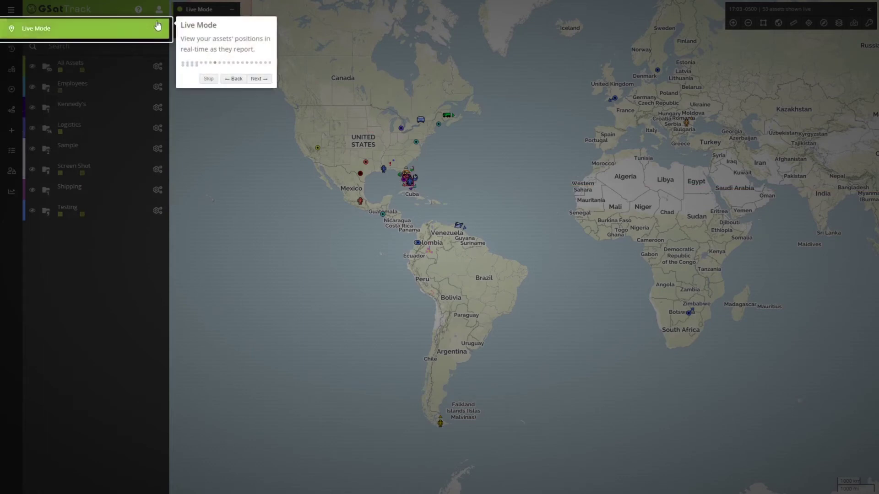
{"action": "left_click", "coordinate": [262, 81]}
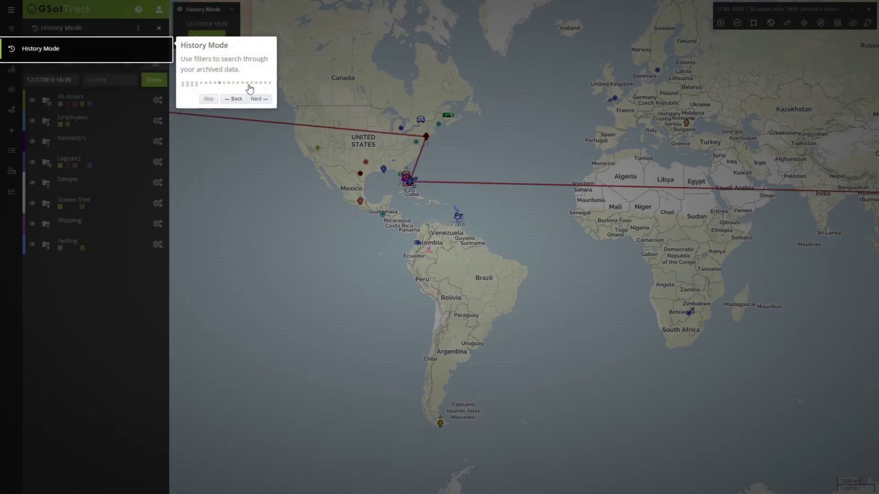
{"action": "left_click", "coordinate": [254, 101]}
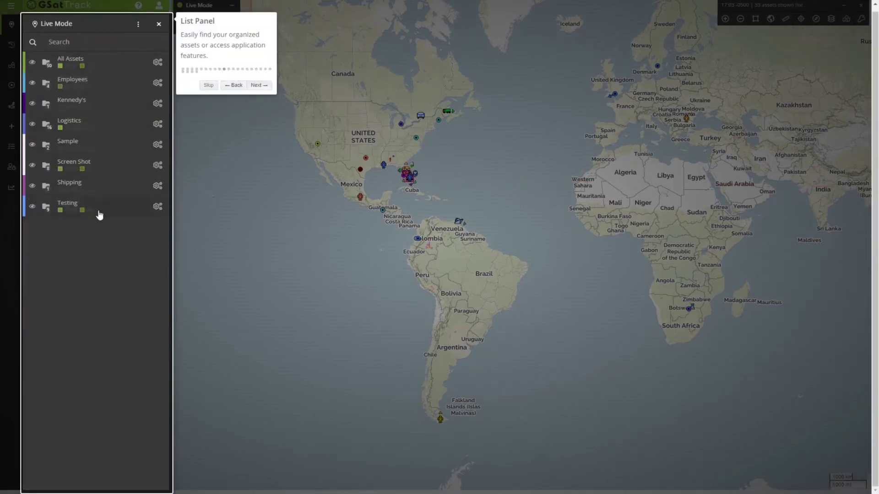
{"action": "left_click", "coordinate": [101, 61]}
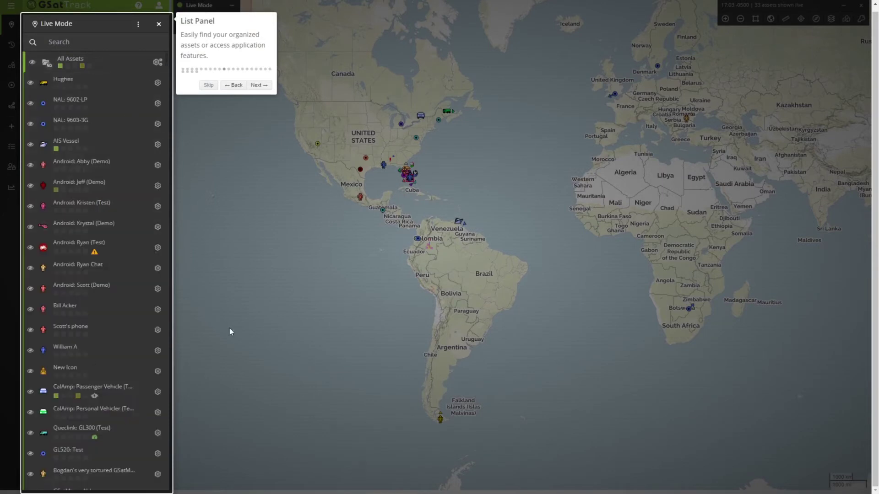
{"action": "left_click", "coordinate": [263, 86]}
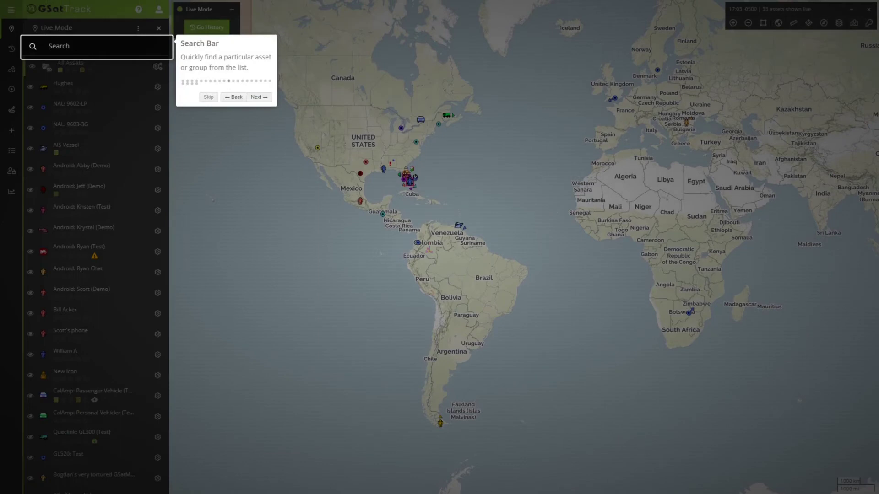
{"action": "left_click", "coordinate": [263, 98]}
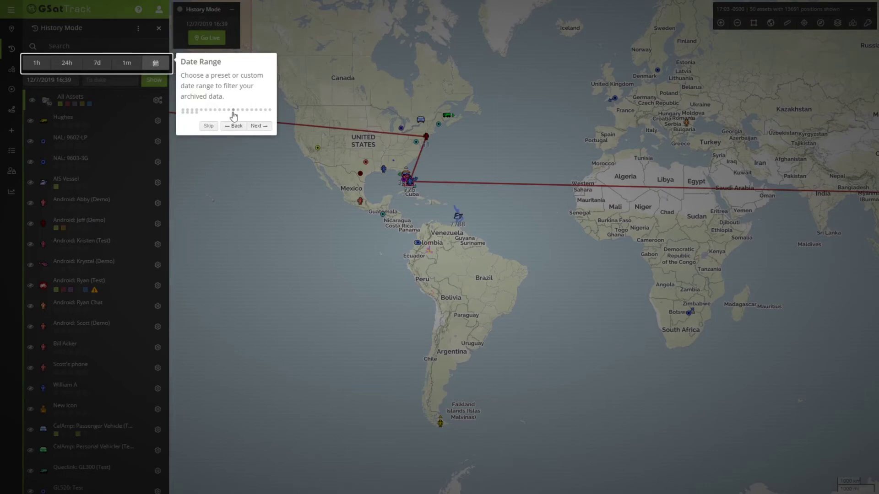
Step: Advance through the Groups, Icon, Notification Indicators and ⋮ Icon steps, collapsing All Assets to groups
{"action": "left_click", "coordinate": [257, 126]}
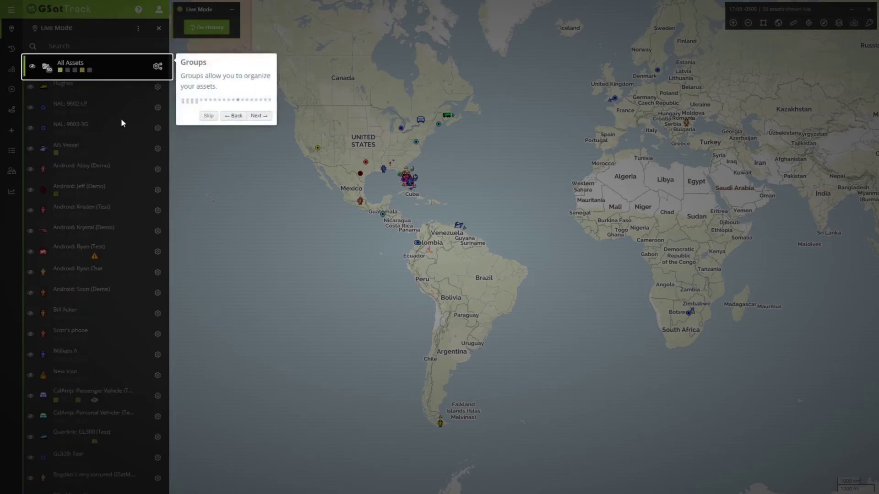
{"action": "left_click", "coordinate": [77, 66]}
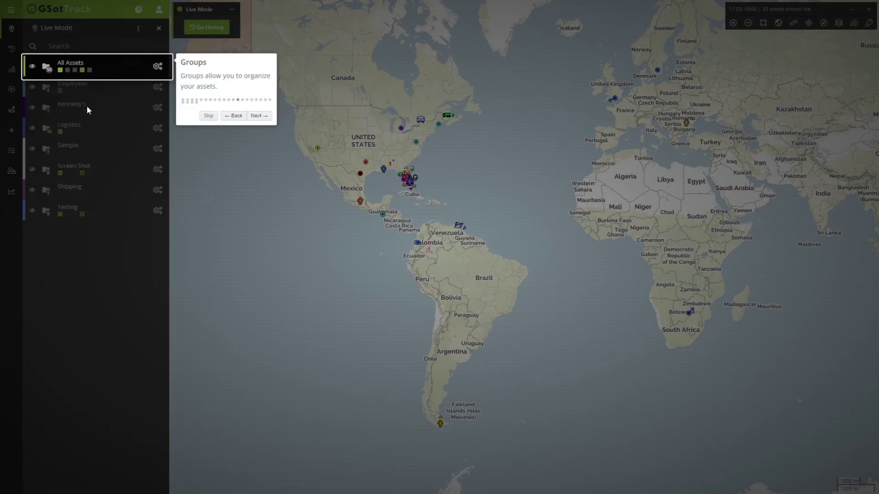
{"action": "left_click", "coordinate": [259, 116]}
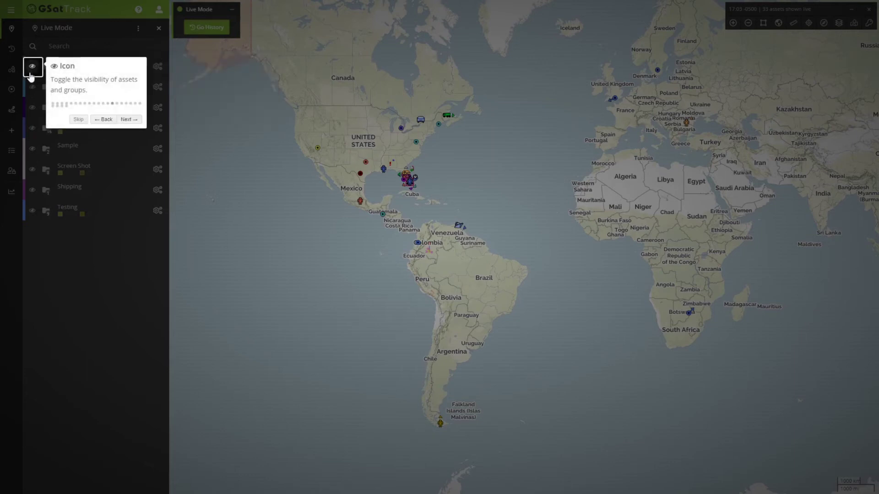
{"action": "left_click", "coordinate": [128, 120]}
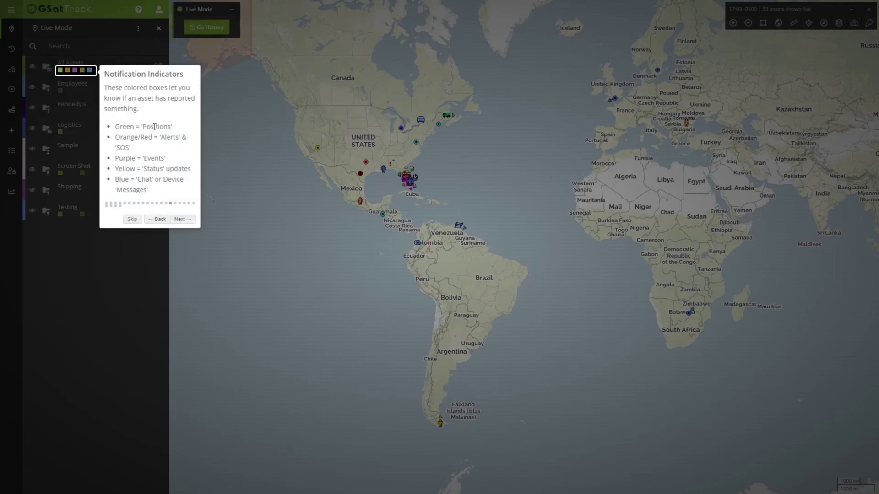
{"action": "left_click", "coordinate": [179, 220]}
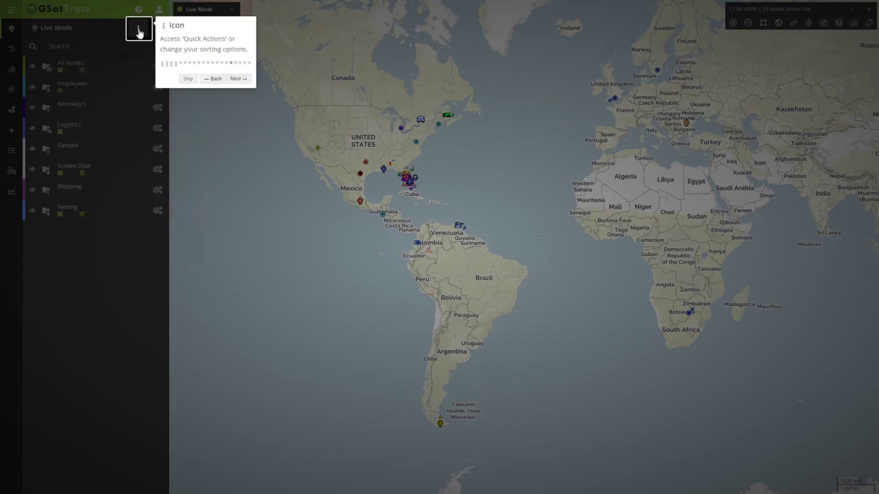
{"action": "left_click", "coordinate": [235, 80]}
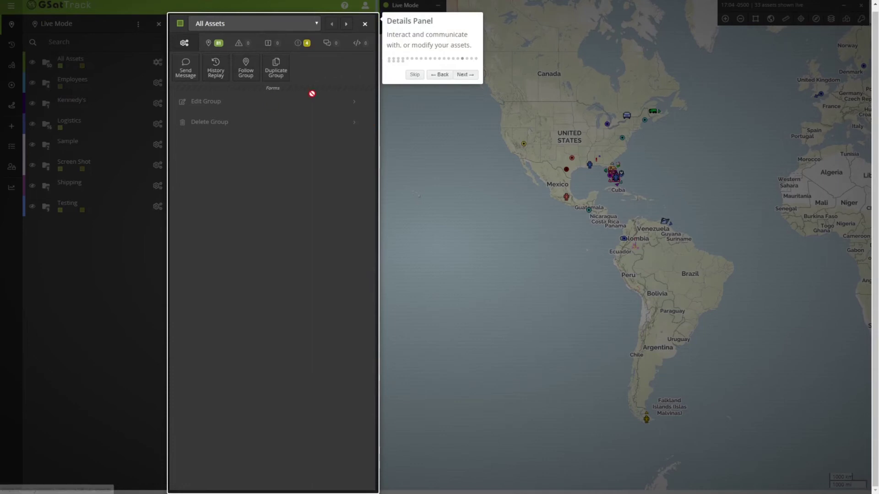
Step: Advance the tour through Details Panel, Jump Navigation, Options Tab and Notification Tabs to Map View
{"action": "left_click", "coordinate": [462, 74]}
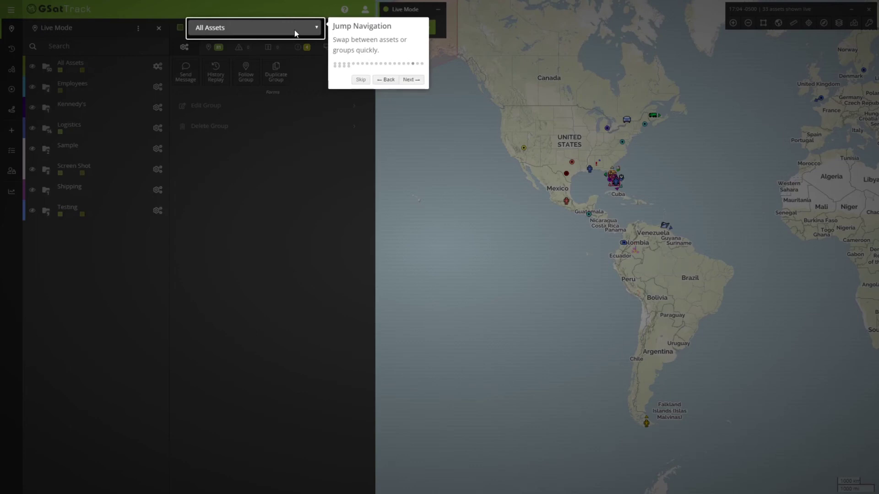
{"action": "left_click", "coordinate": [411, 80]}
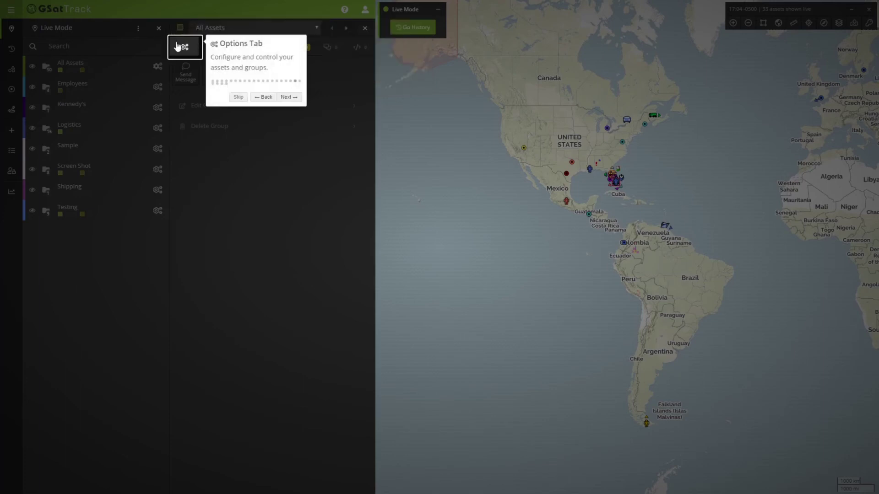
{"action": "left_click", "coordinate": [296, 100]}
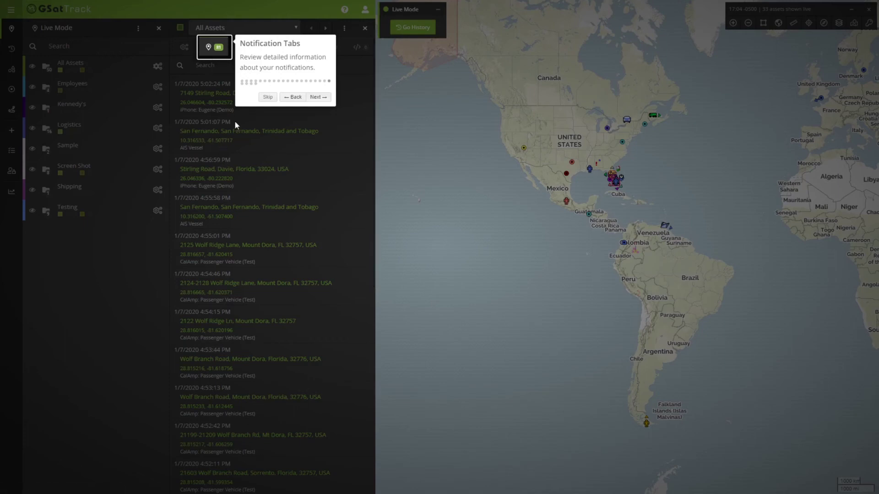
{"action": "left_click", "coordinate": [318, 97]}
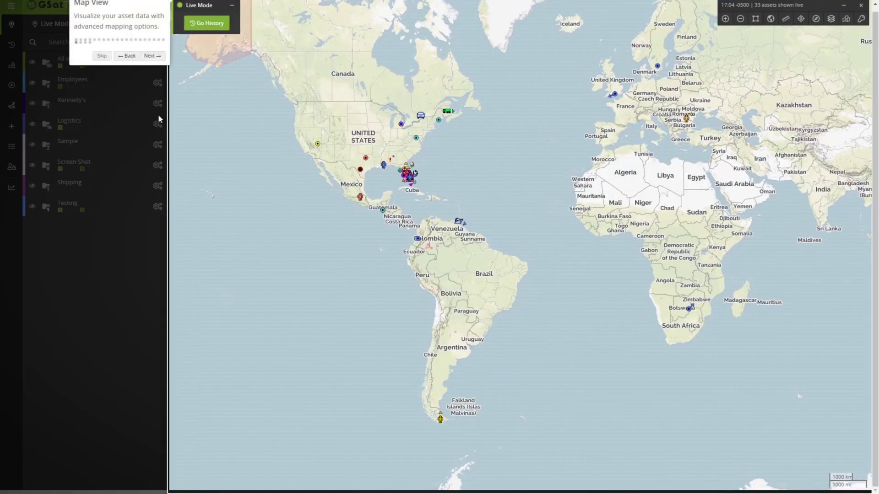
Step: Advance past the Map View, Map Mode Indicator and Map Tools tips to Start Tracking
{"action": "left_click", "coordinate": [157, 56]}
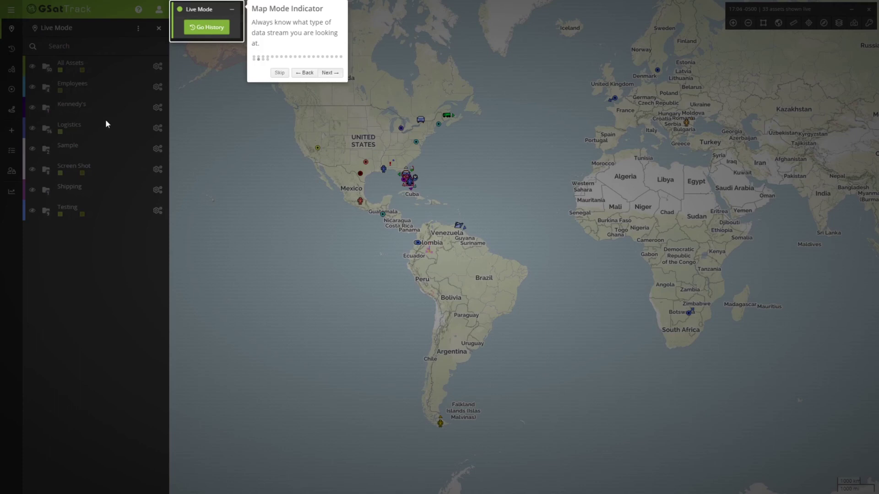
{"action": "left_click", "coordinate": [329, 74]}
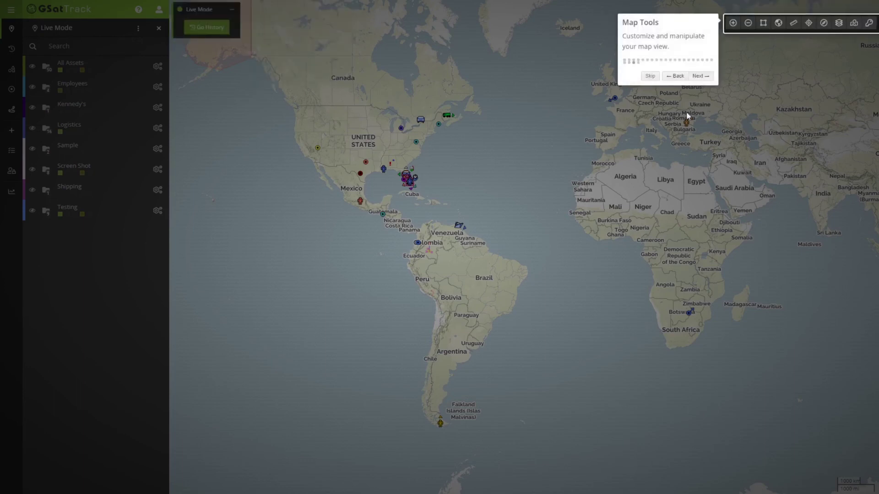
{"action": "left_click", "coordinate": [700, 76]}
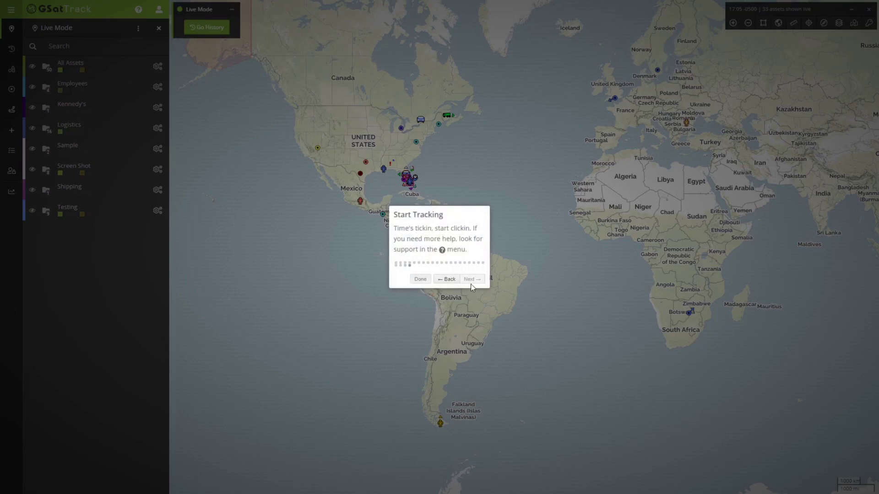
Step: Jump the tour back to its first step and skip it to reveal the Live Mode map
{"action": "left_click", "coordinate": [396, 263]}
{"action": "left_click", "coordinate": [421, 279]}
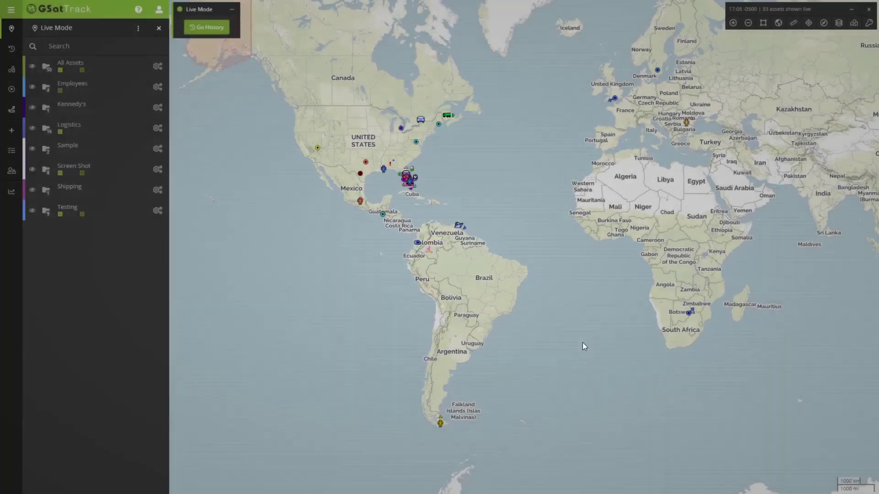